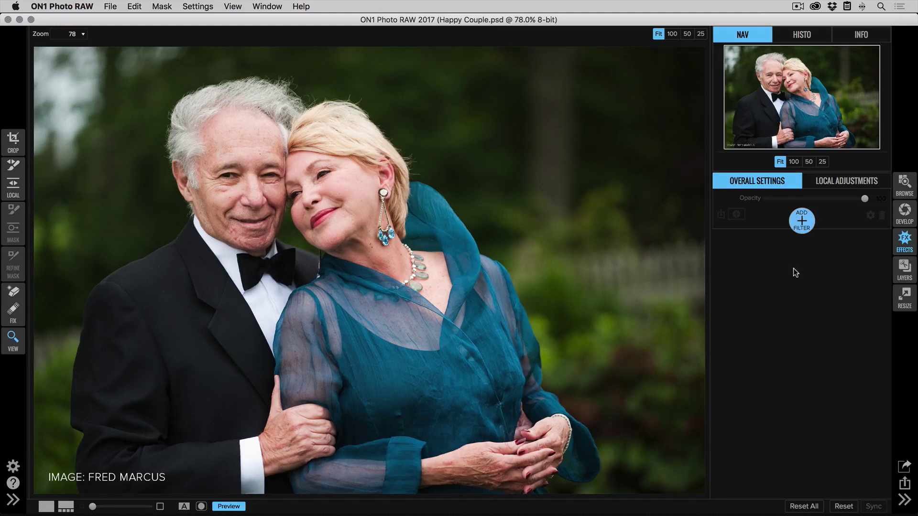
# Add a Skin Retouching filter and sample its skin color from the woman's cheek.
pyautogui.click(802, 220)
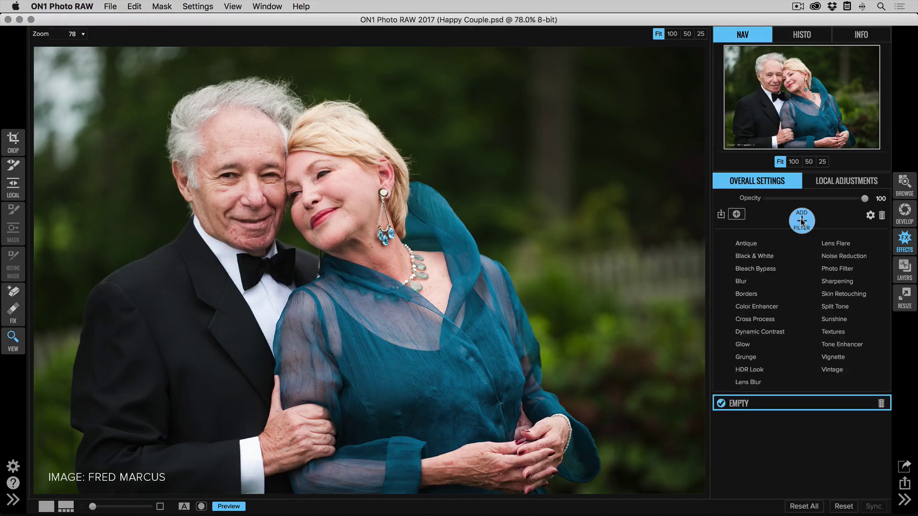
pyautogui.click(842, 294)
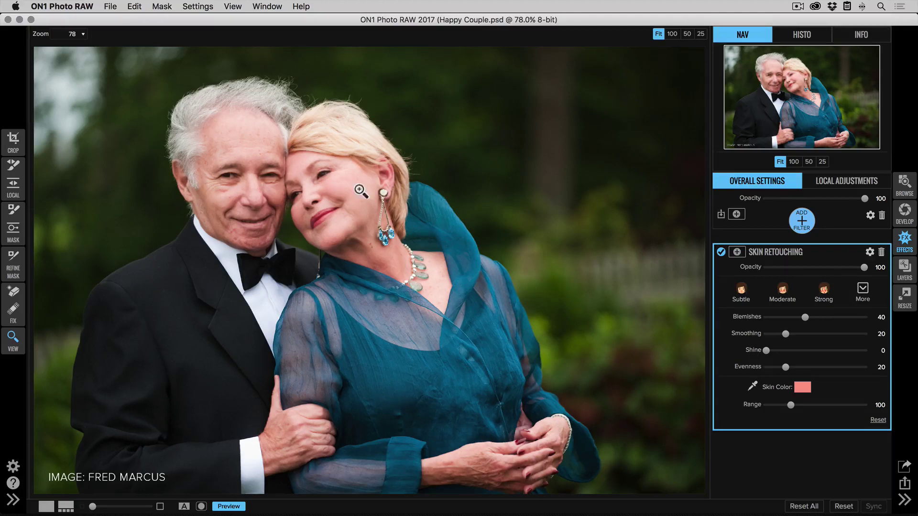
pyautogui.click(752, 386)
pyautogui.click(349, 188)
# Set the skin retouching Range to 229, Blemishes to 42 and Smoothing to 25.
pyautogui.click(791, 404)
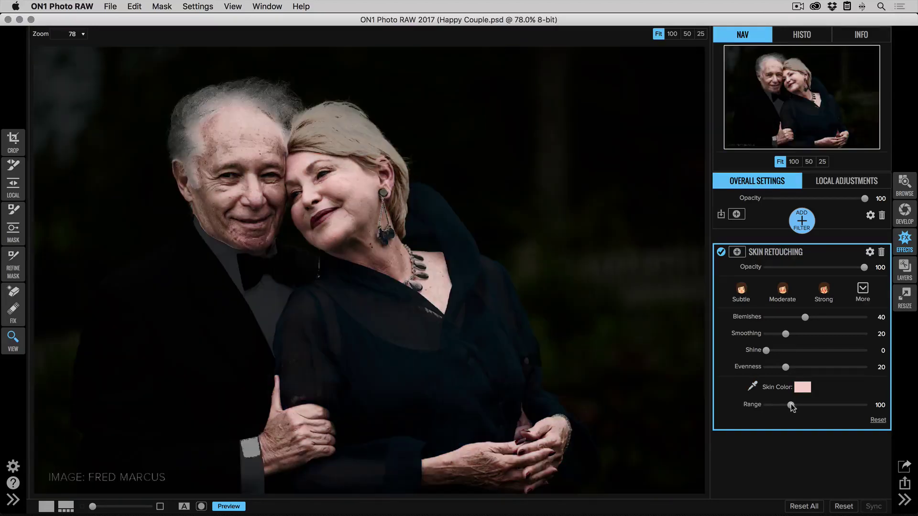
pyautogui.moveTo(790, 405); pyautogui.dragTo(812, 404)
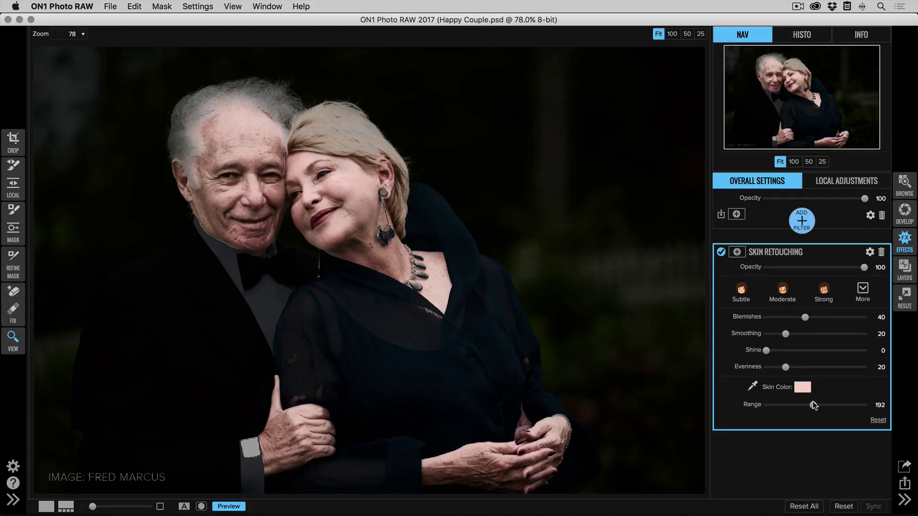
pyautogui.moveTo(814, 406); pyautogui.dragTo(821, 404)
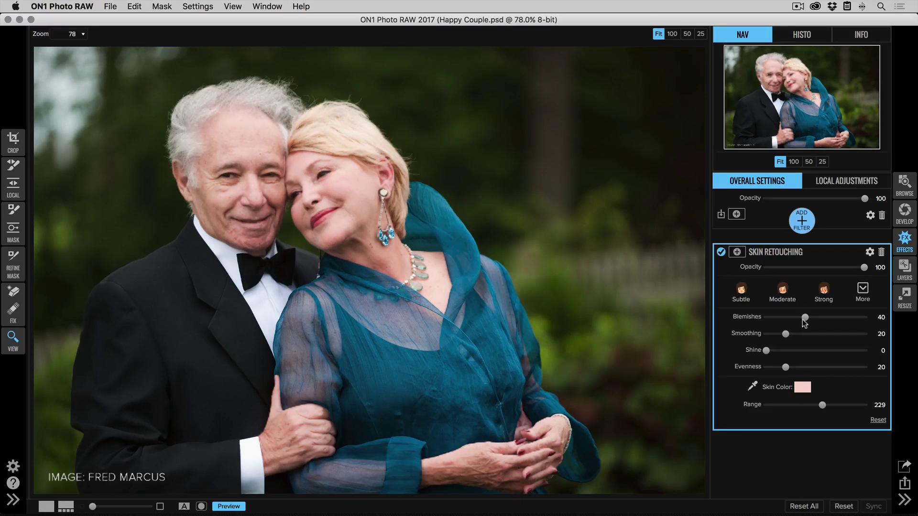
pyautogui.moveTo(804, 317); pyautogui.dragTo(792, 334)
# Paint the retouching off the woman's eye with the masking brush in Paint Out mode at a small size.
pyautogui.click(16, 209)
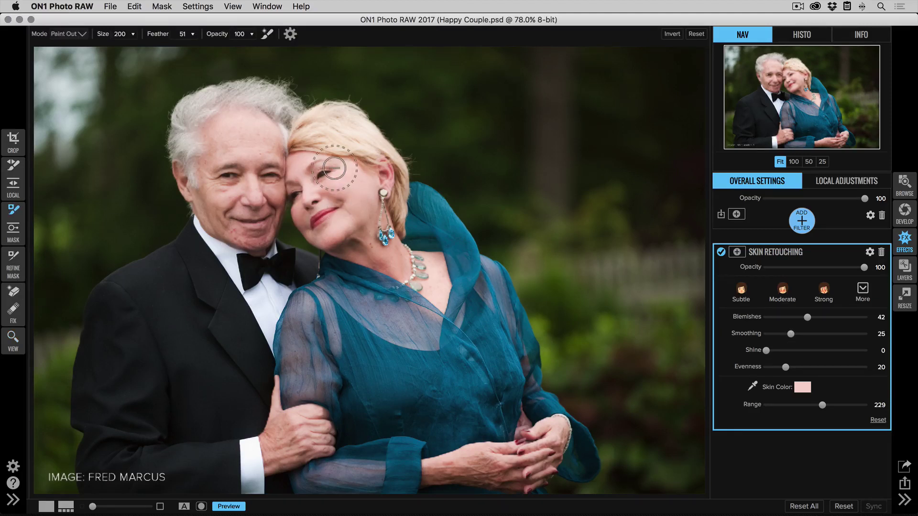
pyautogui.press('[')
pyautogui.press('[')
pyautogui.press('[')
pyautogui.press('[')
pyautogui.press('[')
pyautogui.press('[')
pyautogui.press('[')
pyautogui.press('[')
pyautogui.moveTo(324, 173); pyautogui.dragTo(320, 175)
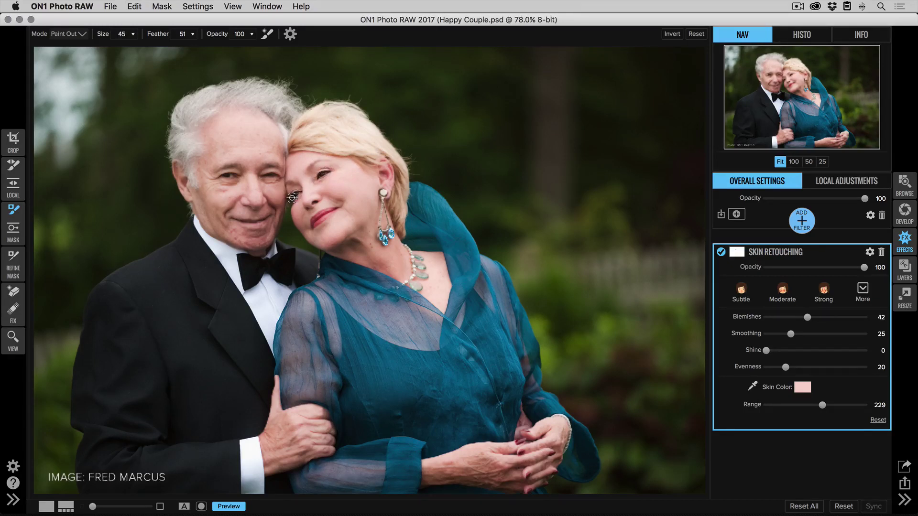
# Paint the retouching off the woman's eyebrow and lips with an even smaller masking brush.
pyautogui.press('[')
pyautogui.press('[')
pyautogui.press('[')
pyautogui.moveTo(225, 35); pyautogui.dragTo(187, 35)
pyautogui.moveTo(309, 170); pyautogui.dragTo(319, 167)
pyautogui.moveTo(321, 214)
pyautogui.mouseDown()
pyautogui.moveTo(310, 224)
pyautogui.moveTo(333, 211)
pyautogui.mouseUp()
# Enlarge the masking brush and paint the retouching off the woman's hair.
pyautogui.press(']')
pyautogui.press(']')
pyautogui.press(']')
pyautogui.press(']')
pyautogui.press(']')
pyautogui.press(']')
pyautogui.press(']')
pyautogui.press(']')
pyautogui.press(']')
pyautogui.press(']')
pyautogui.press(']')
pyautogui.press(']')
pyautogui.moveTo(348, 130)
pyautogui.mouseDown()
pyautogui.moveTo(339, 123)
pyautogui.moveTo(408, 150)
pyautogui.moveTo(406, 204)
pyautogui.moveTo(427, 223)
pyautogui.mouseUp()
# Paint the retouching off the man's head and shirt front at brush size 350 and feather 16, checking coverage with the mask overlay.
pyautogui.press(']')
pyautogui.press(']')
pyautogui.press(']')
pyautogui.press(']')
pyautogui.press(']')
pyautogui.moveTo(217, 38); pyautogui.dragTo(308, 40)
pyautogui.moveTo(151, 33); pyautogui.dragTo(120, 33)
pyautogui.hotkey('shift', '[')
pyautogui.hotkey('shift', '[')
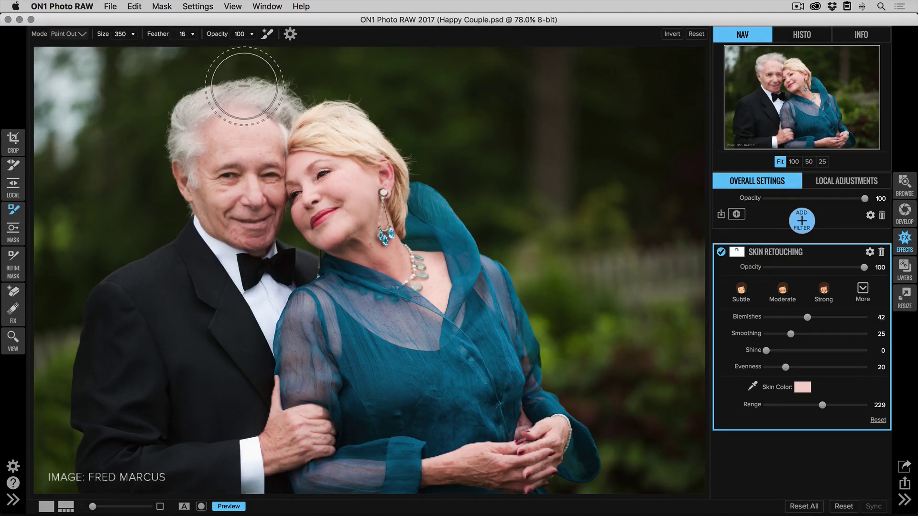
pyautogui.moveTo(271, 88)
pyautogui.mouseDown()
pyautogui.moveTo(198, 108)
pyautogui.moveTo(207, 176)
pyautogui.moveTo(250, 240)
pyautogui.moveTo(259, 289)
pyautogui.moveTo(274, 280)
pyautogui.moveTo(243, 235)
pyautogui.moveTo(236, 199)
pyautogui.moveTo(240, 188)
pyautogui.moveTo(249, 204)
pyautogui.moveTo(251, 124)
pyautogui.mouseUp()
pyautogui.press('super+m')
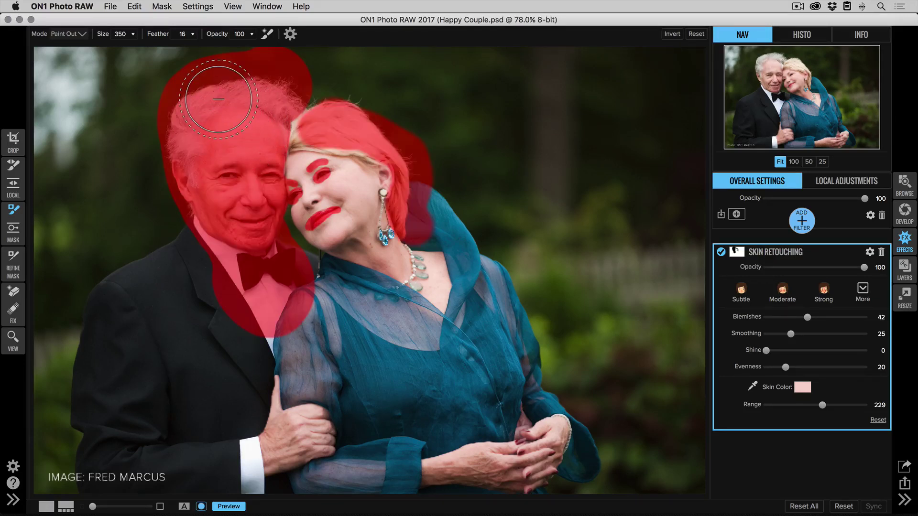
pyautogui.moveTo(218, 99)
pyautogui.mouseDown()
pyautogui.moveTo(348, 86)
pyautogui.moveTo(308, 86)
pyautogui.moveTo(298, 106)
pyautogui.moveTo(328, 92)
pyautogui.moveTo(379, 113)
pyautogui.moveTo(438, 162)
pyautogui.moveTo(430, 205)
pyautogui.moveTo(437, 155)
pyautogui.mouseUp()
pyautogui.press('super+m')
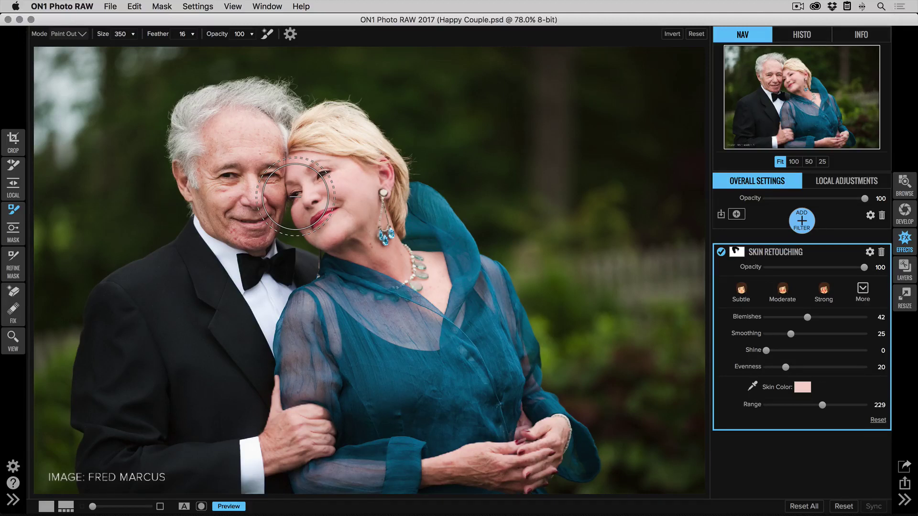
# Add a second Skin Retouching filter, sample its skin color from the man's forehead and set Range to 269.
pyautogui.click(802, 221)
pyautogui.click(837, 294)
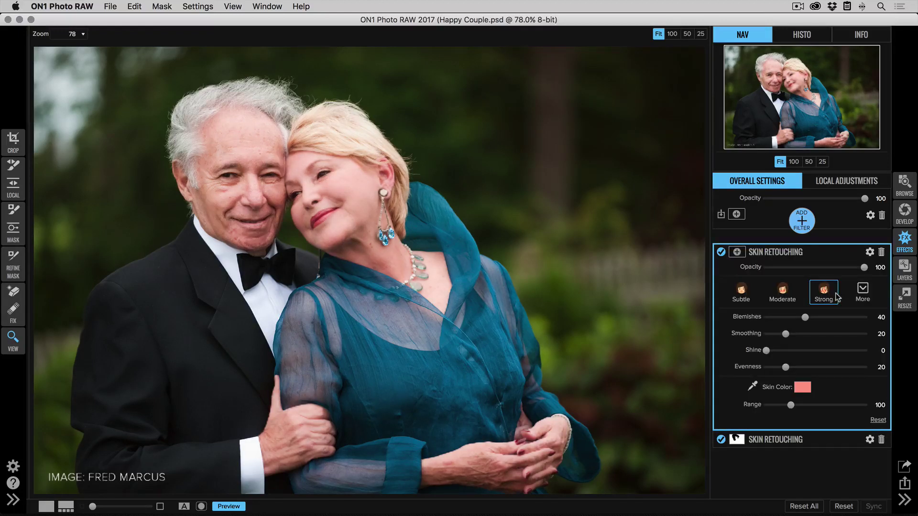
pyautogui.click(754, 386)
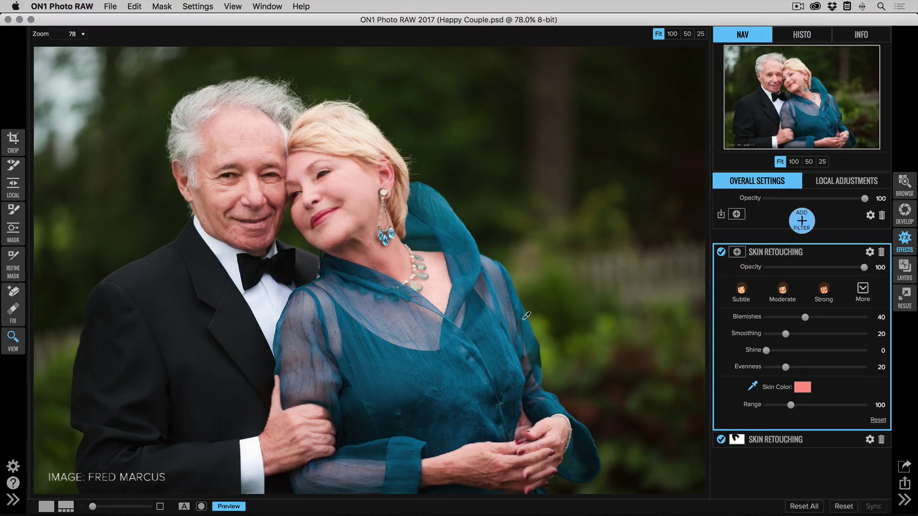
pyautogui.click(230, 149)
pyautogui.moveTo(791, 404); pyautogui.dragTo(831, 401)
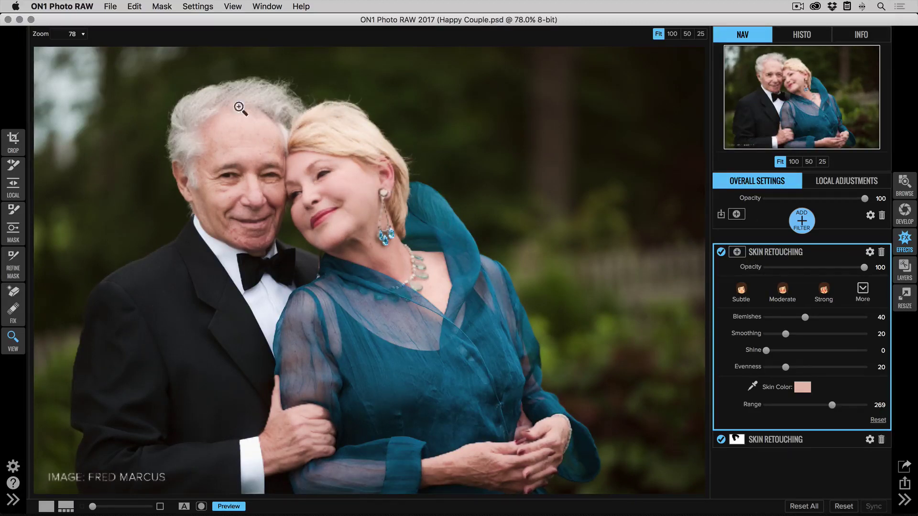
# Invert the second filter's mask and paint the retouching in over the man's face with a size 175 brush.
pyautogui.click(736, 252)
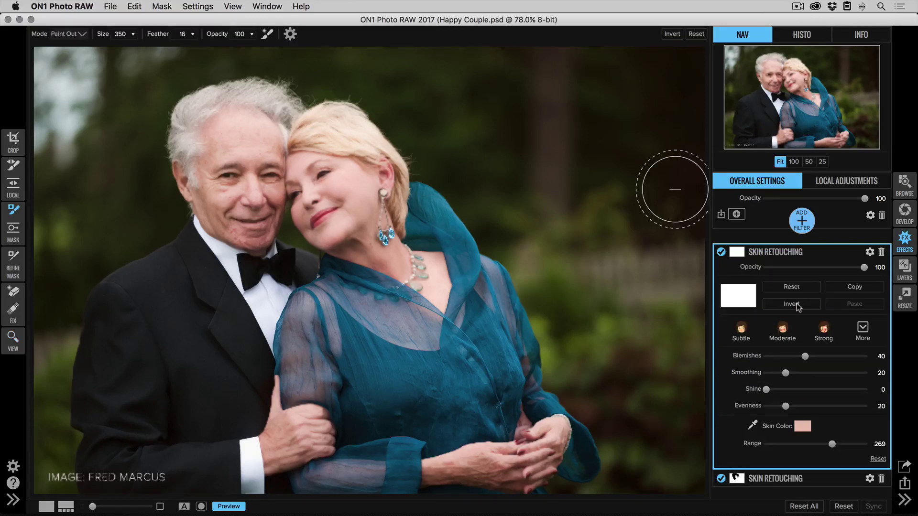
pyautogui.click(797, 306)
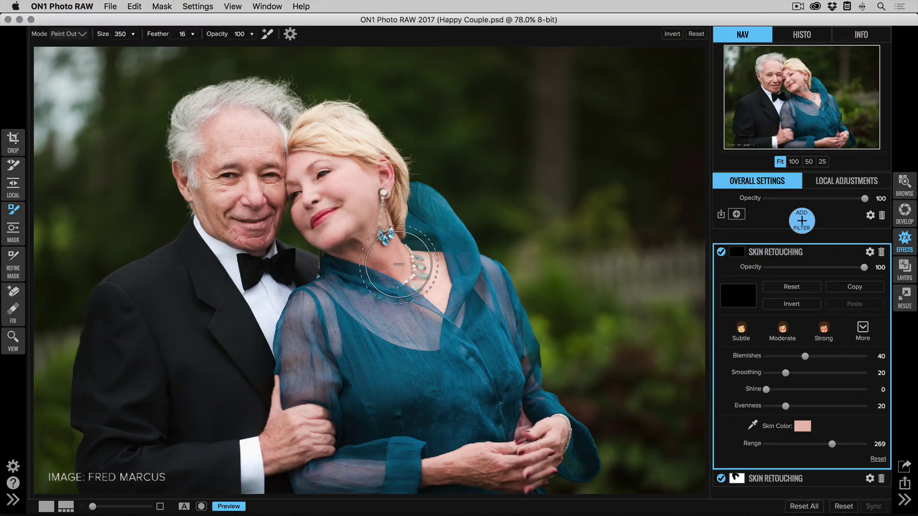
pyautogui.click(64, 36)
pyautogui.click(64, 56)
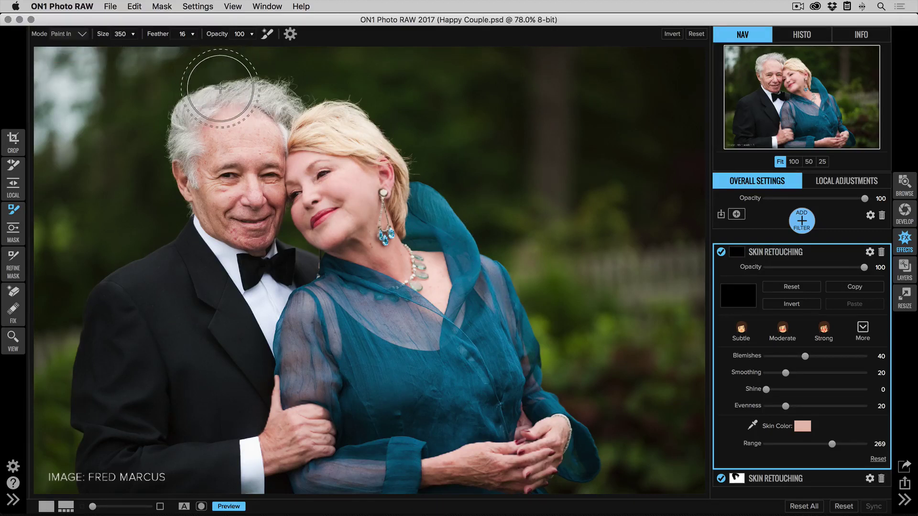
pyautogui.press('[')
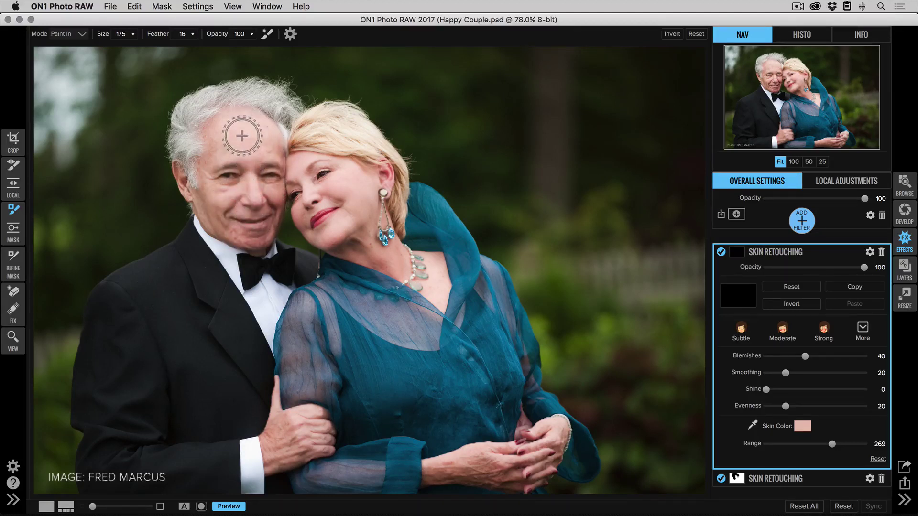
pyautogui.moveTo(251, 236)
pyautogui.mouseDown()
pyautogui.moveTo(213, 215)
pyautogui.moveTo(249, 223)
pyautogui.moveTo(266, 183)
pyautogui.mouseUp()
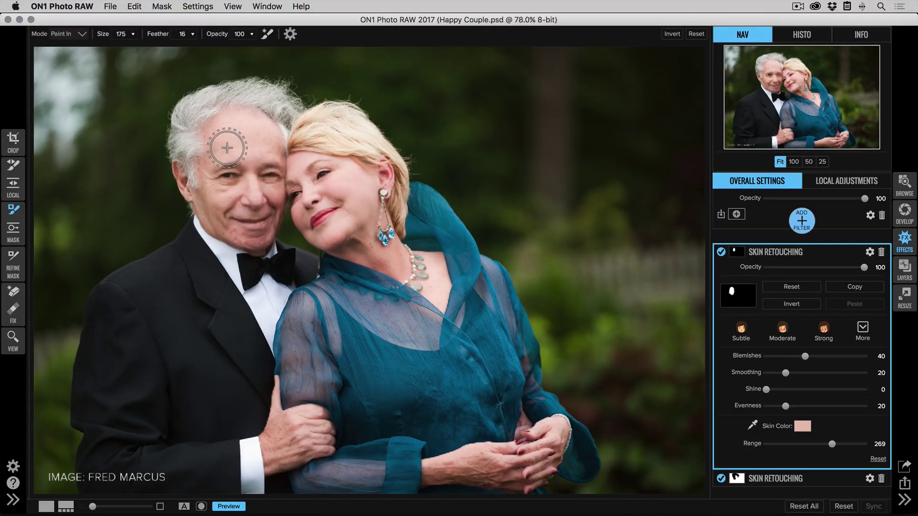
# Paint the second filter off the man's eyes and facial details in Paint Out mode, reducing the brush to size 35 and opacity 57.
pyautogui.press('alt')
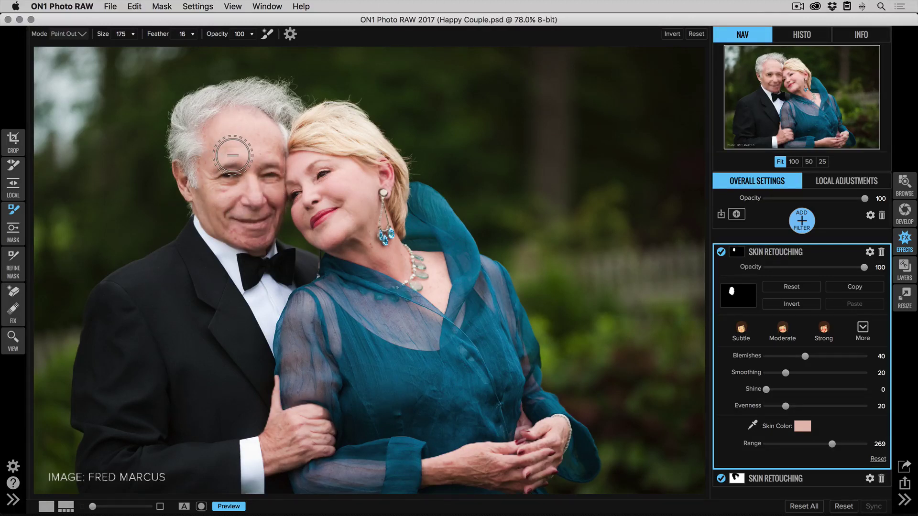
pyautogui.press('[')
pyautogui.press('[')
pyautogui.press('[')
pyautogui.press('[')
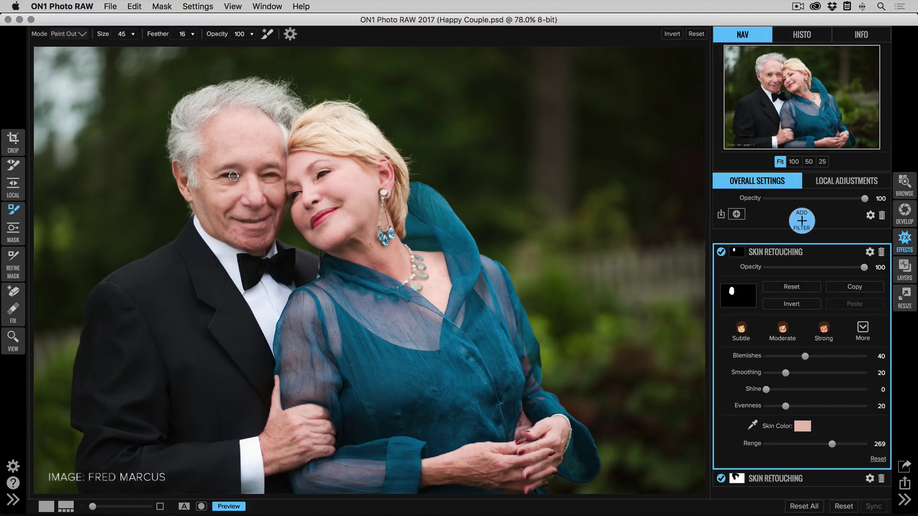
pyautogui.press('[')
pyautogui.press('5')
pyautogui.press('7')
# Set the second filter's Blemishes to 19, Smoothing to 9, Evenness to 50 and Range to 288.
pyautogui.moveTo(806, 359); pyautogui.dragTo(776, 375)
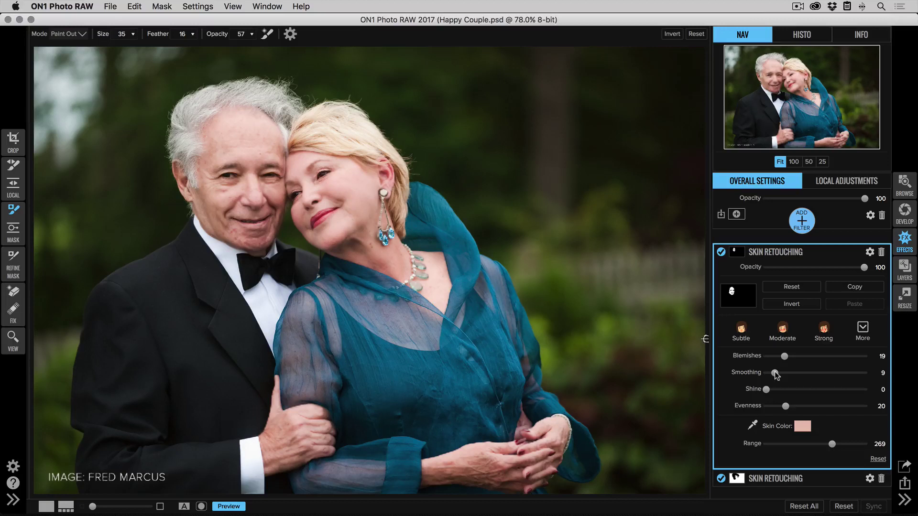
pyautogui.moveTo(785, 406); pyautogui.dragTo(808, 408)
pyautogui.moveTo(834, 444); pyautogui.dragTo(836, 445)
pyautogui.moveTo(809, 407); pyautogui.dragTo(817, 406)
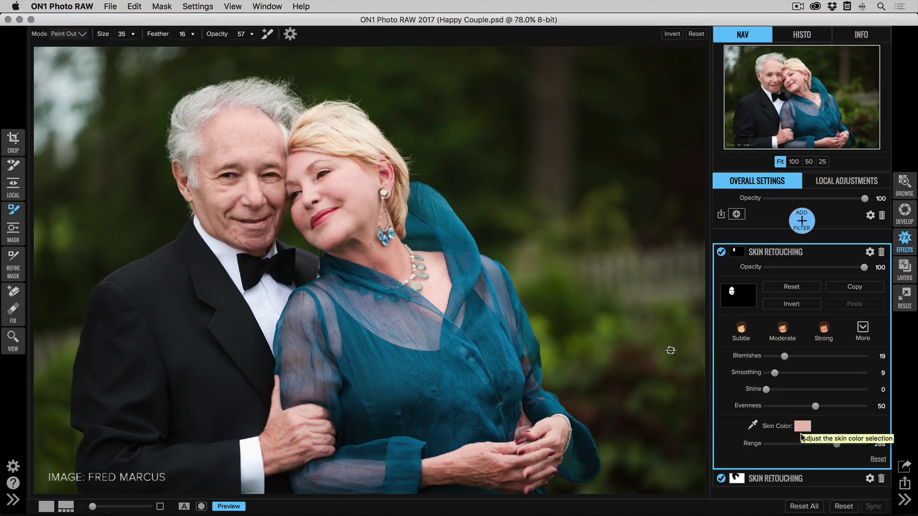
# Adjust the second filter's skin color to 28% saturation.
pyautogui.click(802, 426)
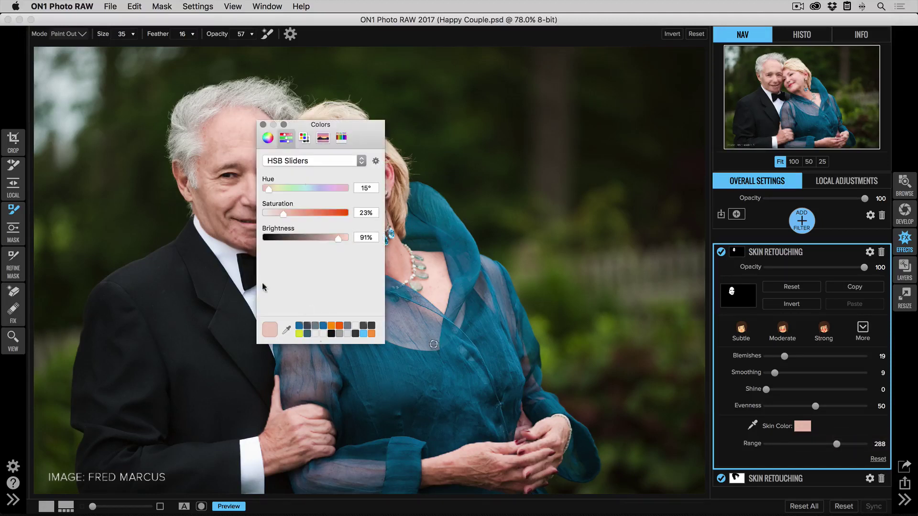
pyautogui.moveTo(283, 214); pyautogui.dragTo(290, 215)
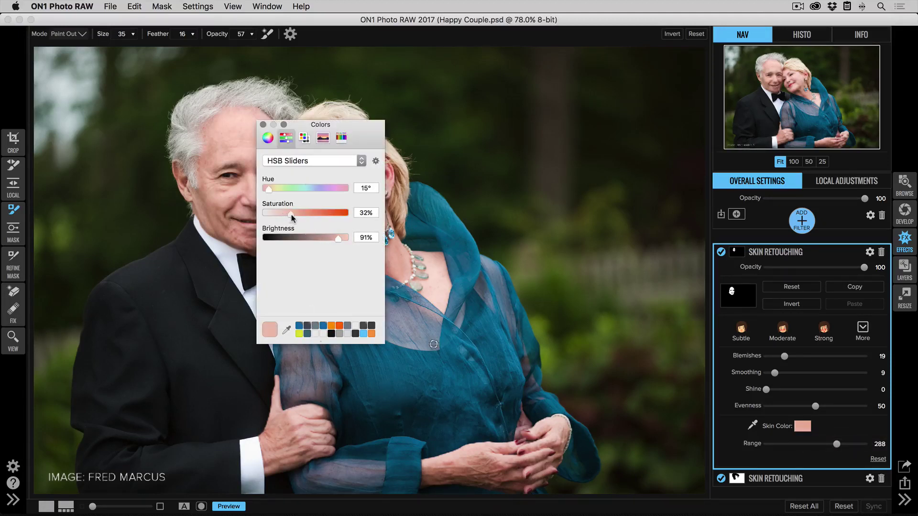
pyautogui.moveTo(342, 123); pyautogui.dragTo(486, 116)
pyautogui.moveTo(436, 209); pyautogui.dragTo(431, 209)
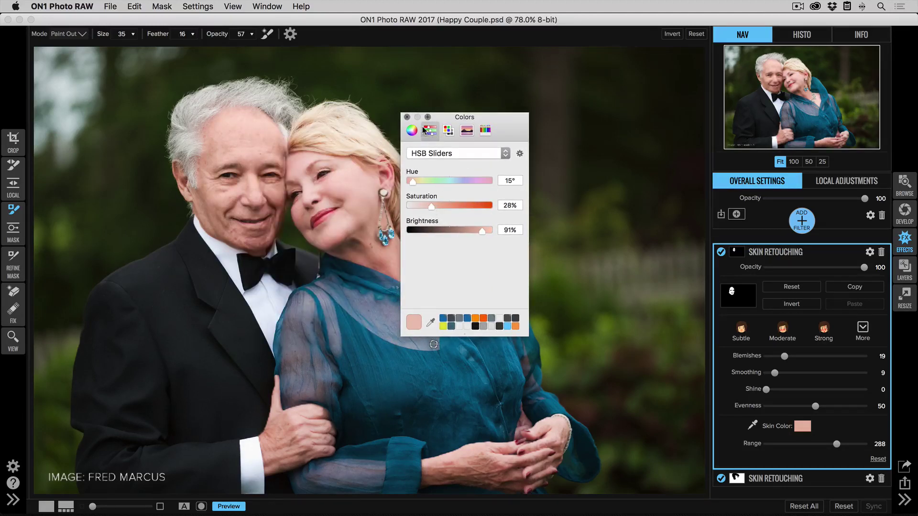
pyautogui.click(407, 117)
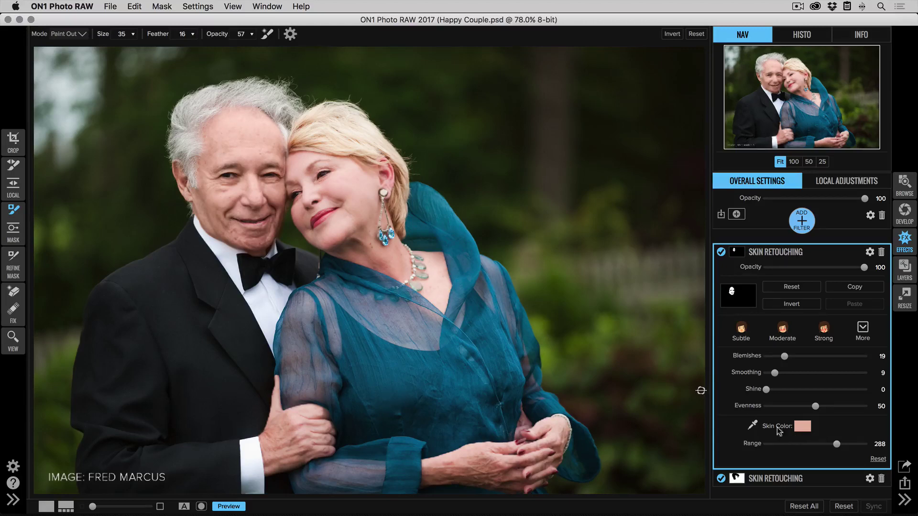
pyautogui.moveTo(745, 402)
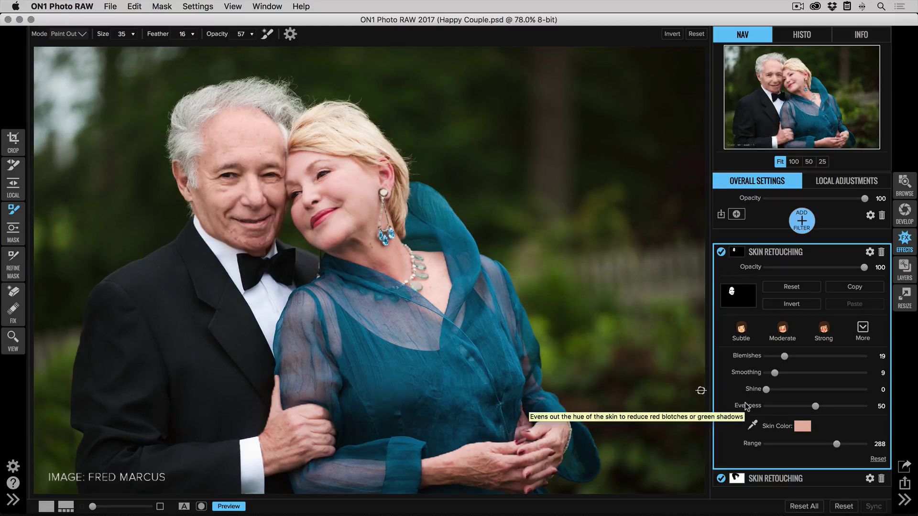